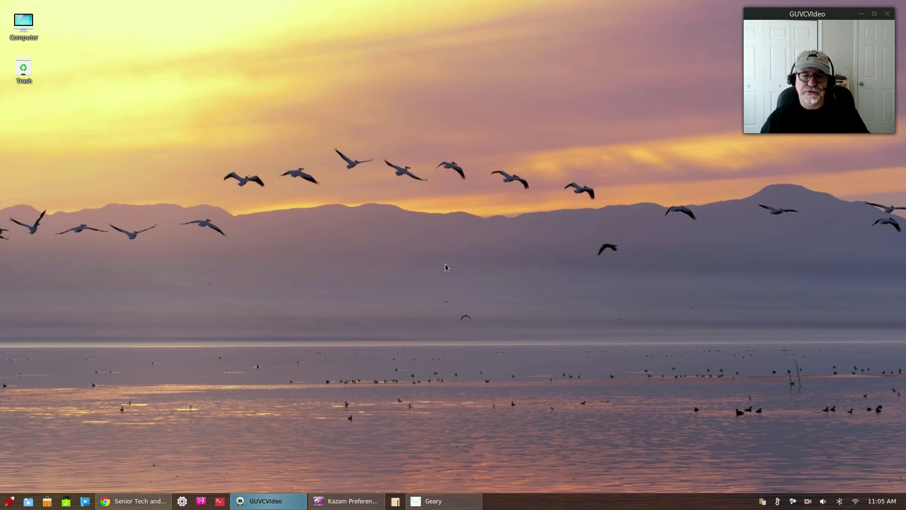
Open the Home folder in the file manager and show its hidden files.
left_click(29, 501)
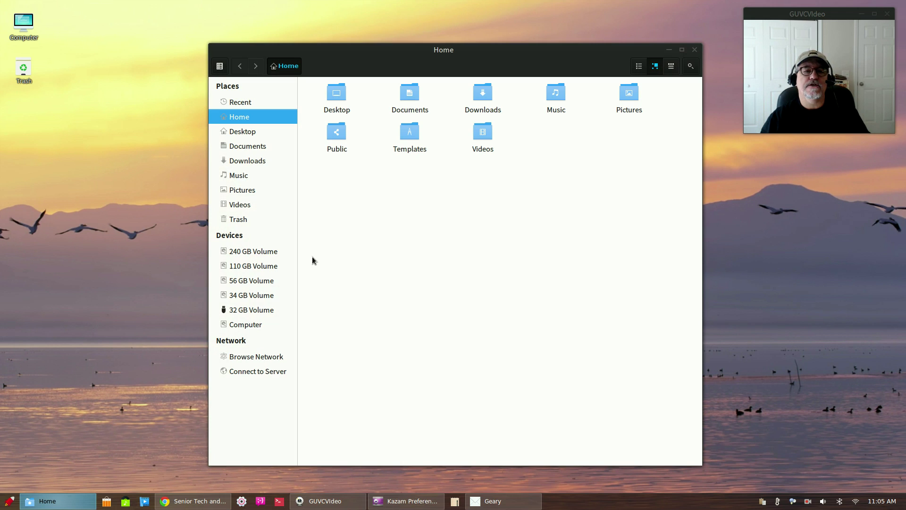
left_click(243, 134)
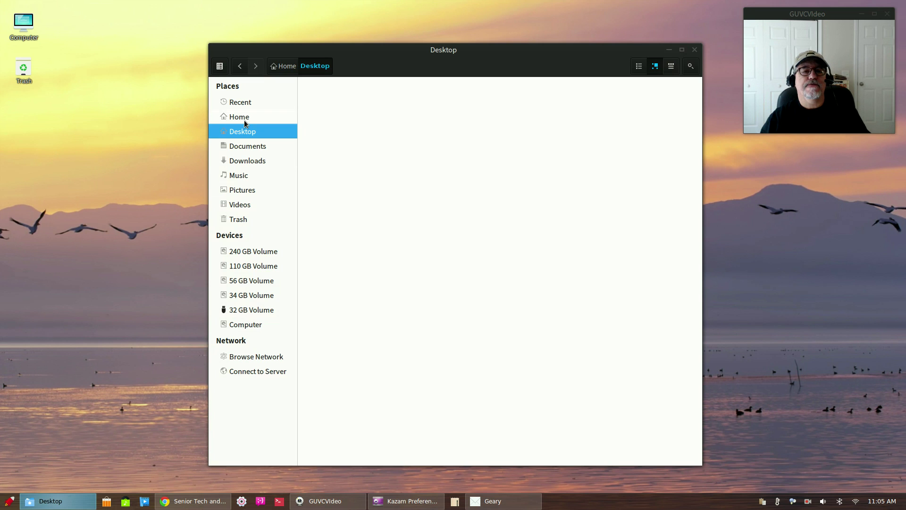
left_click(245, 118)
right_click(481, 275)
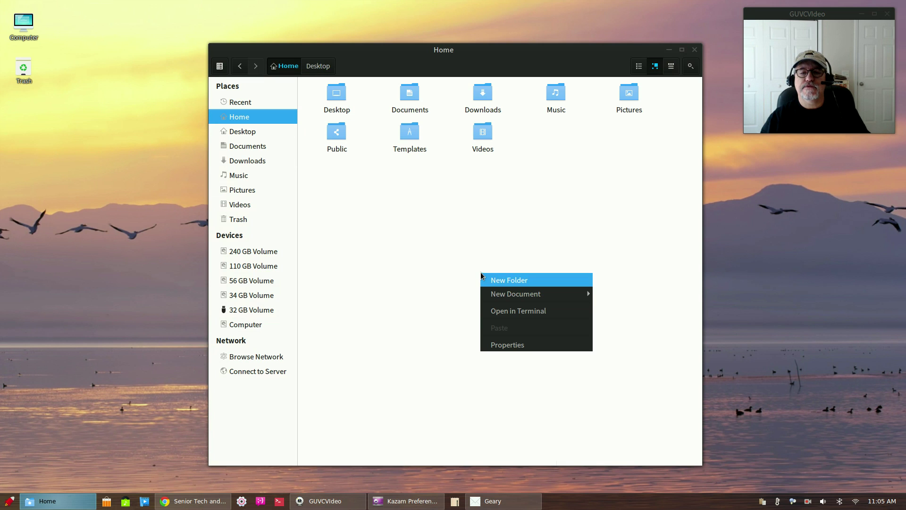
left_click(494, 200)
left_click(672, 66)
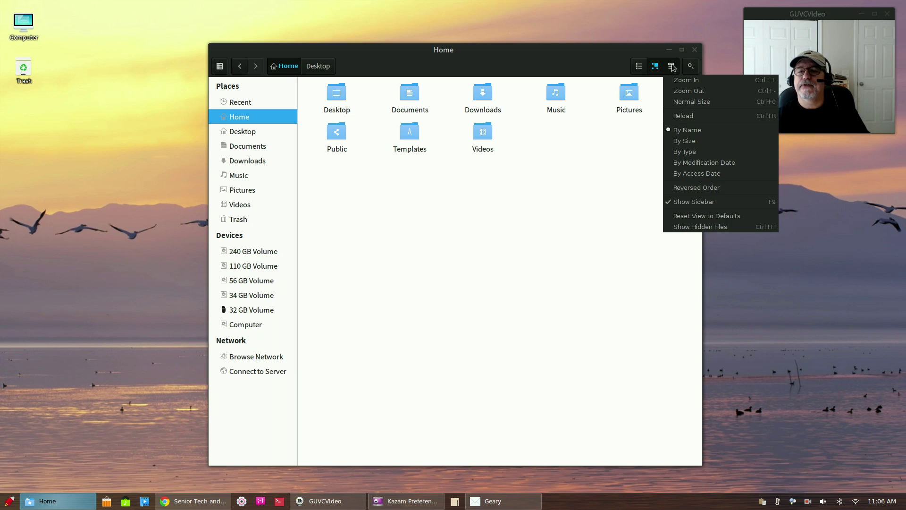
left_click(685, 226)
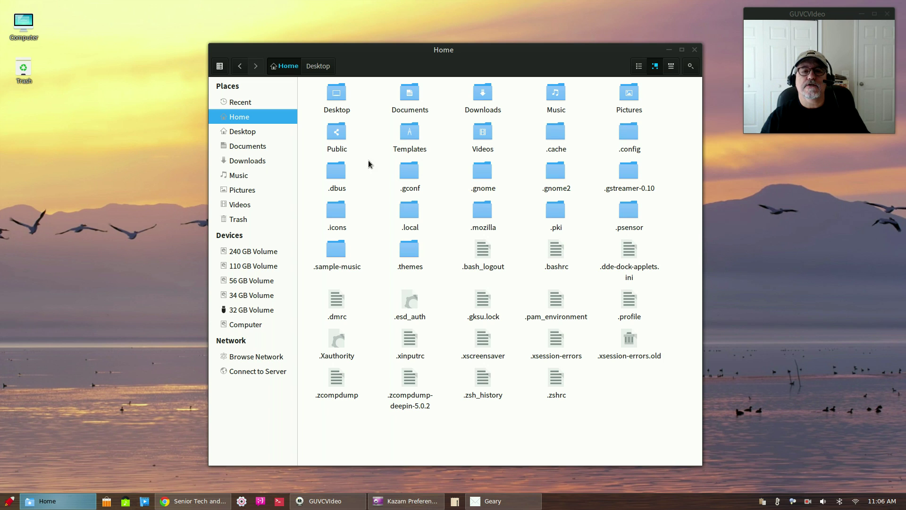
Open the autostart folder inside .config to examine its startup entries, and minimize the window.
double_click(626, 136)
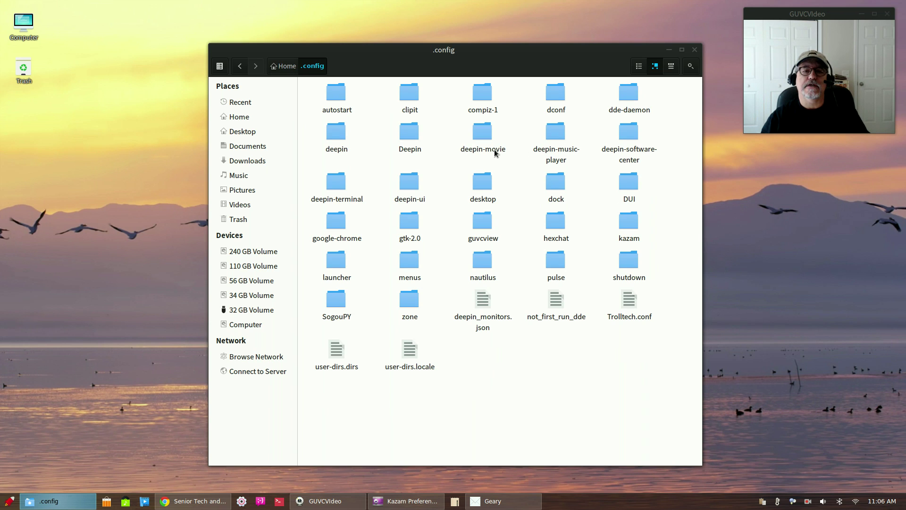
double_click(337, 98)
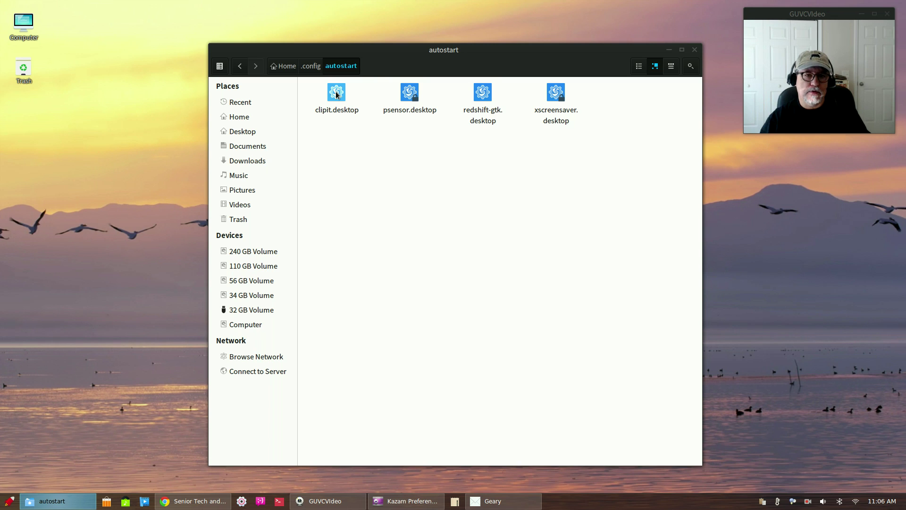
left_click(670, 50)
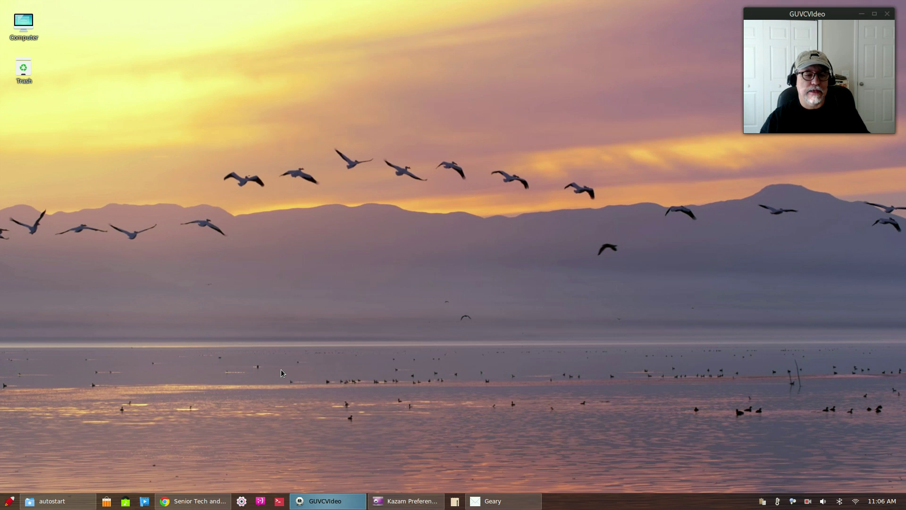
Look at the autostart option offered for Pocket in the application launcher, and close the launcher without choosing it.
left_click(12, 502)
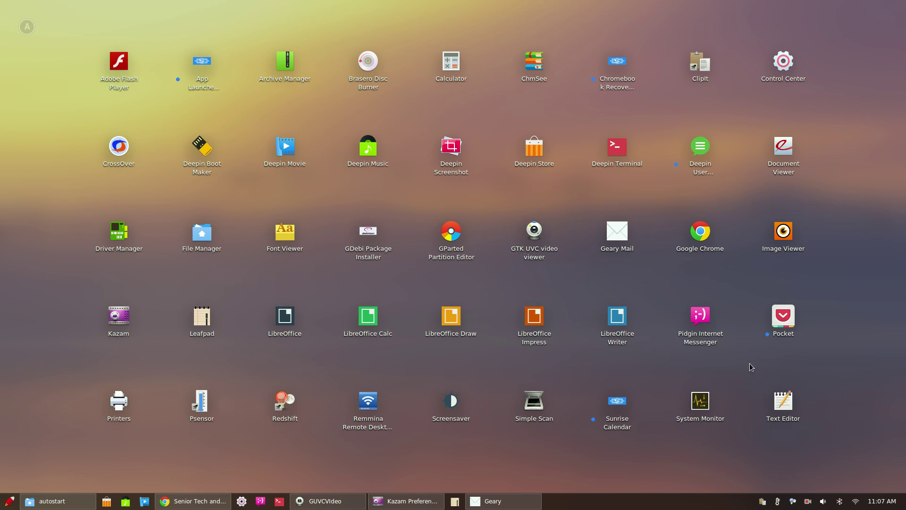
right_click(784, 316)
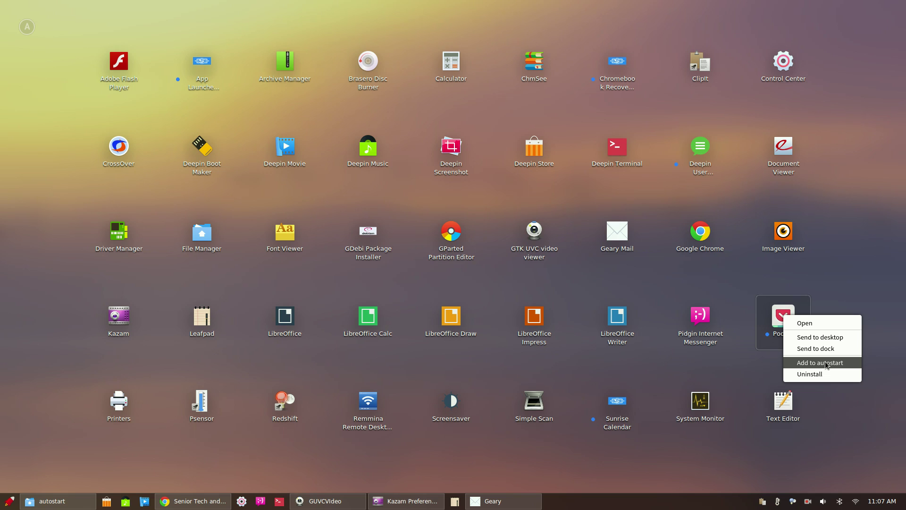
left_click(725, 277)
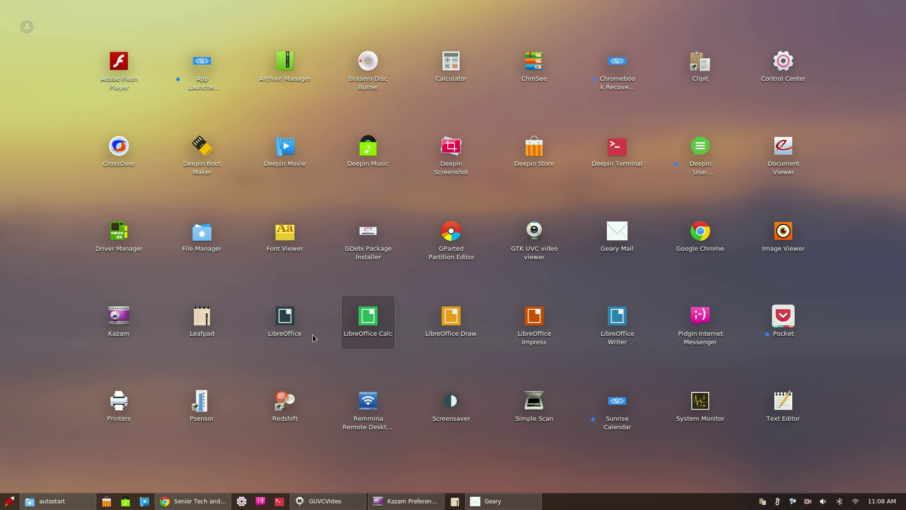
left_click(341, 369)
Bring back the GUVCVideo webcam view with its controls window minimized, and restore the autostart folder window.
left_click(328, 501)
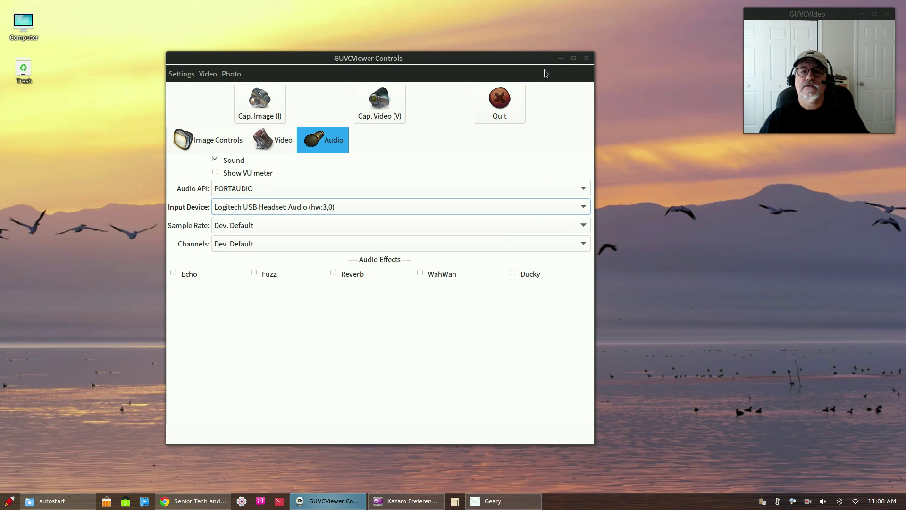
left_click(561, 58)
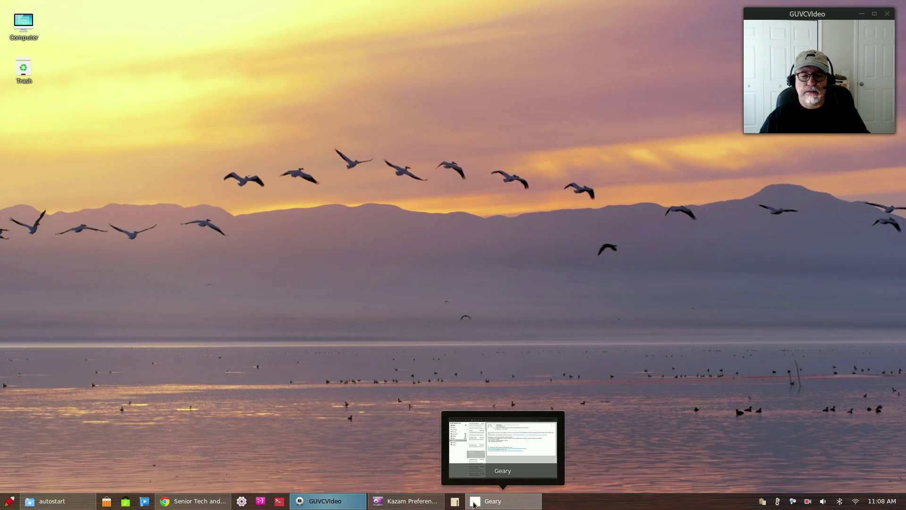
mouse_move(183, 505)
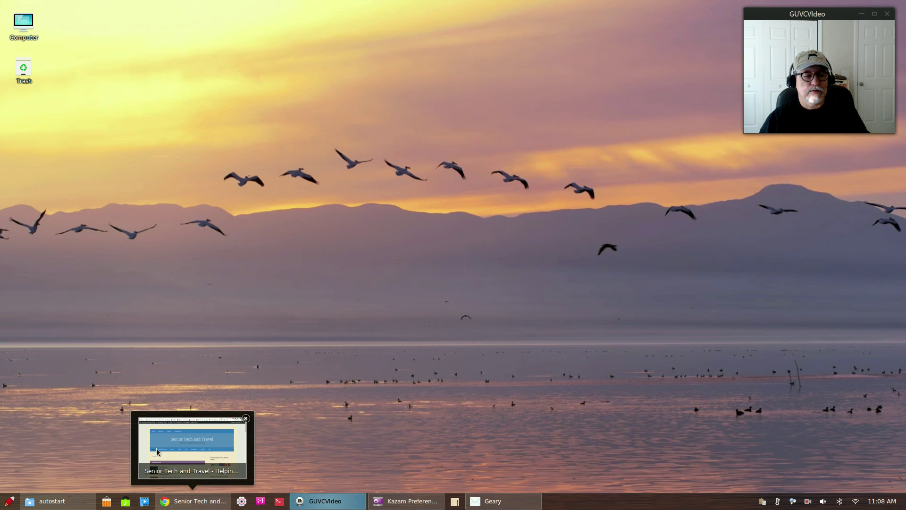
left_click(52, 500)
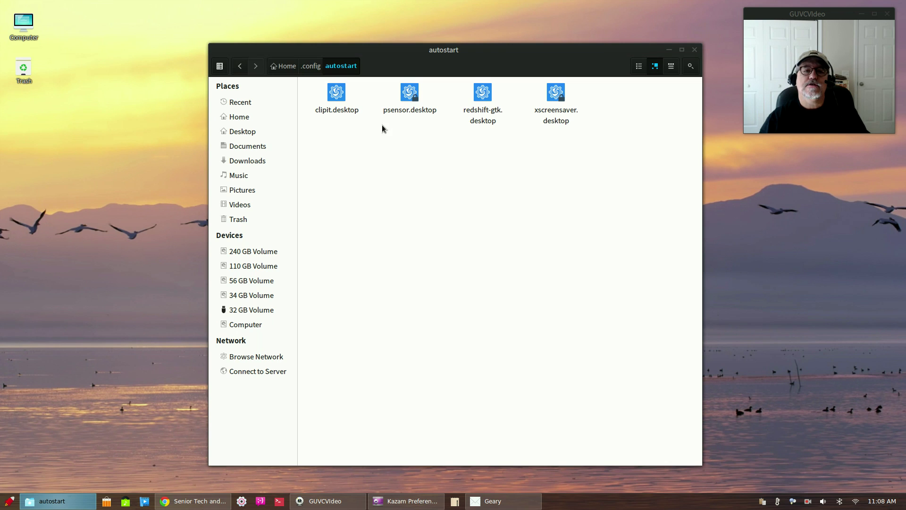
Try to open redshift-gtk.desktop directly from the autostart folder, cancelling the untrusted launcher prompt each time.
left_click(482, 96)
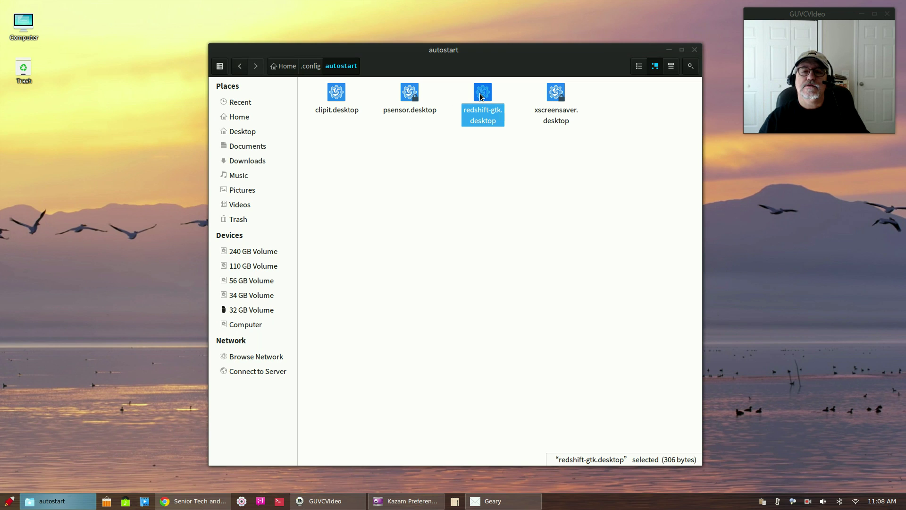
double_click(483, 96)
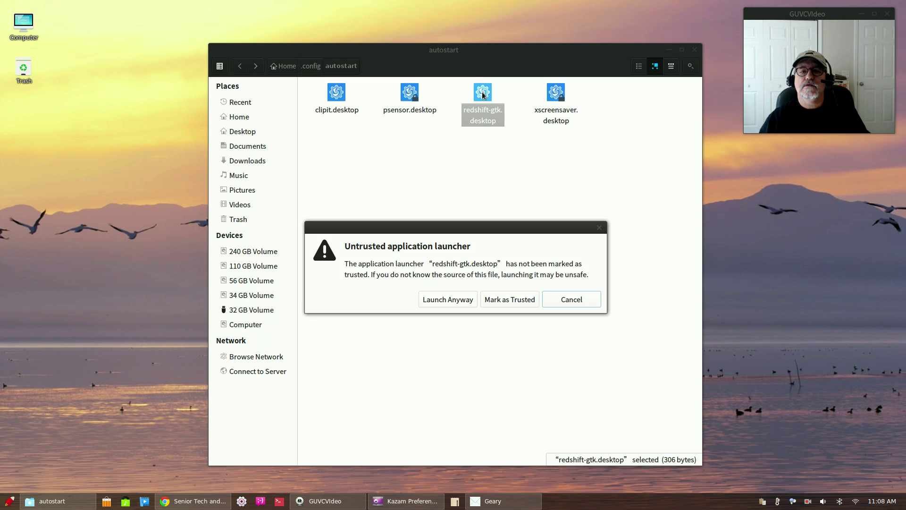
left_click(568, 301)
right_click(480, 99)
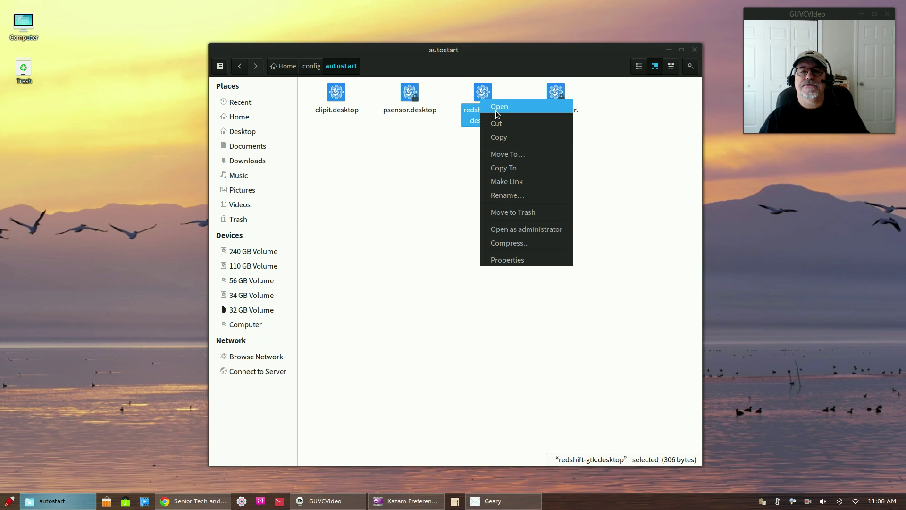
left_click(503, 108)
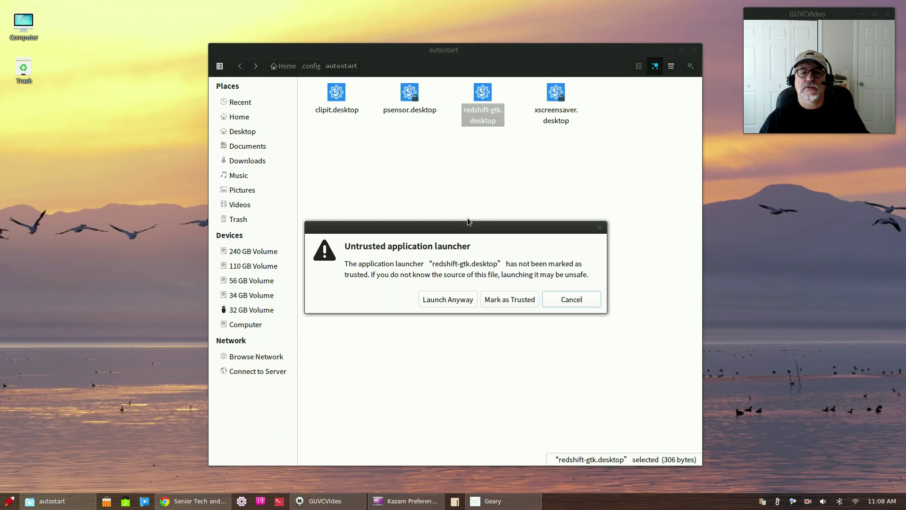
left_click(566, 299)
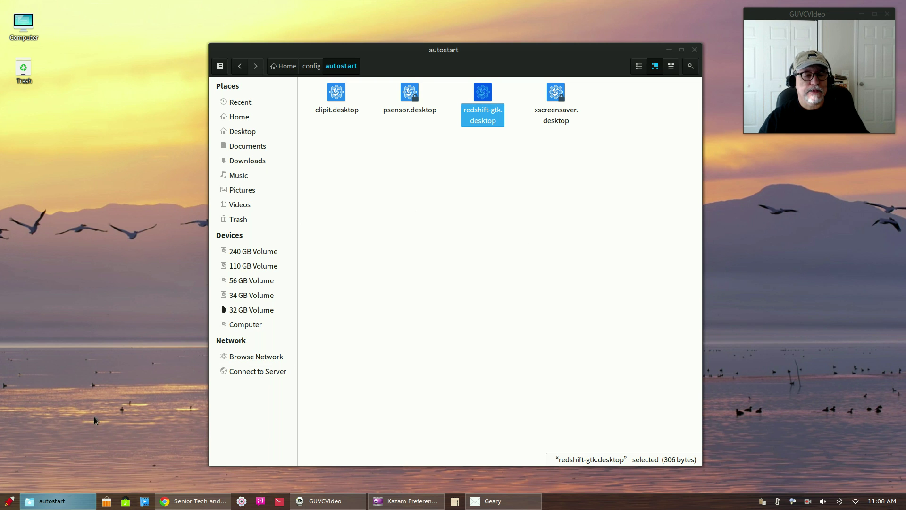
Start the Leafpad text editor from the application launcher and reposition its window on the desktop.
left_click(9, 501)
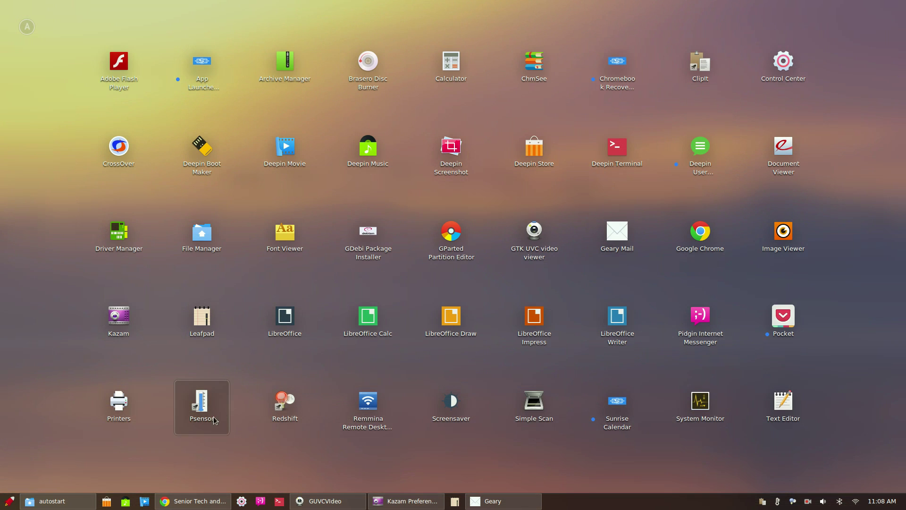
left_click(70, 470)
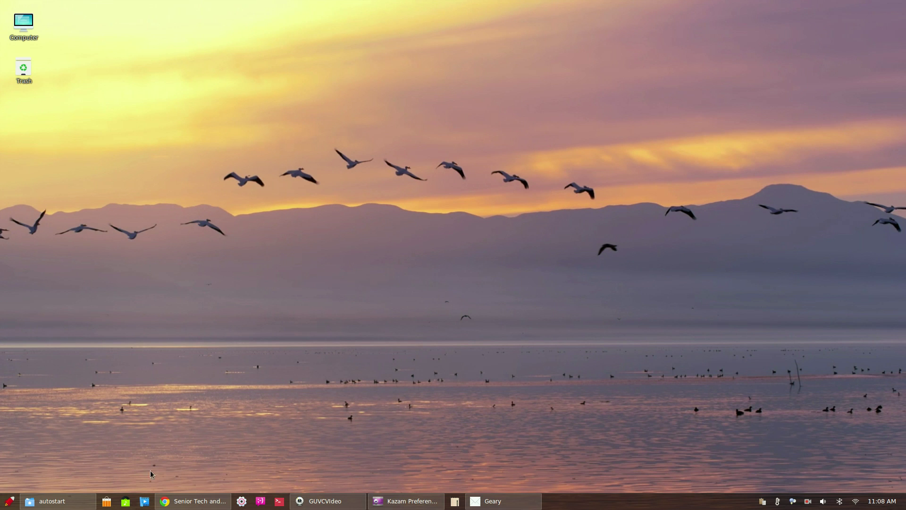
left_click(9, 502)
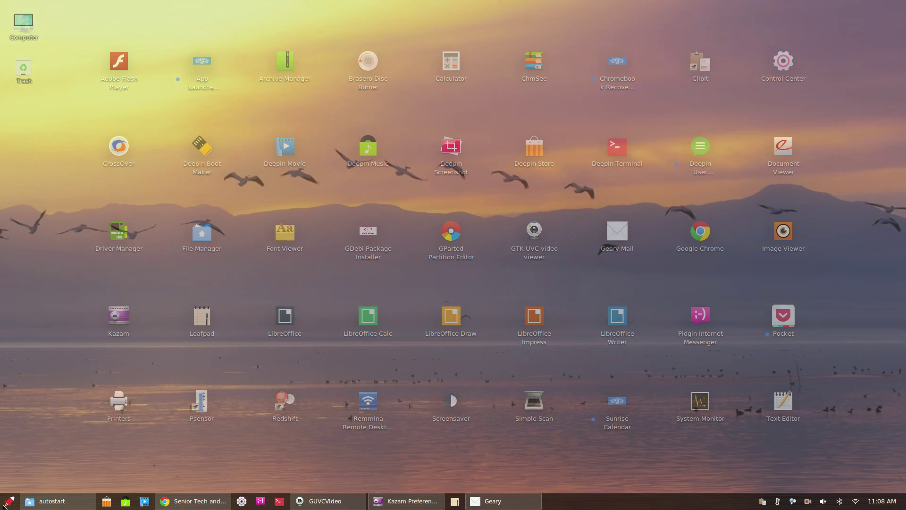
left_click(226, 315)
left_click_drag(734, 297, 455, 147)
Begin opening a file in Leafpad, browse to the home folder and show hidden files.
left_click(353, 162)
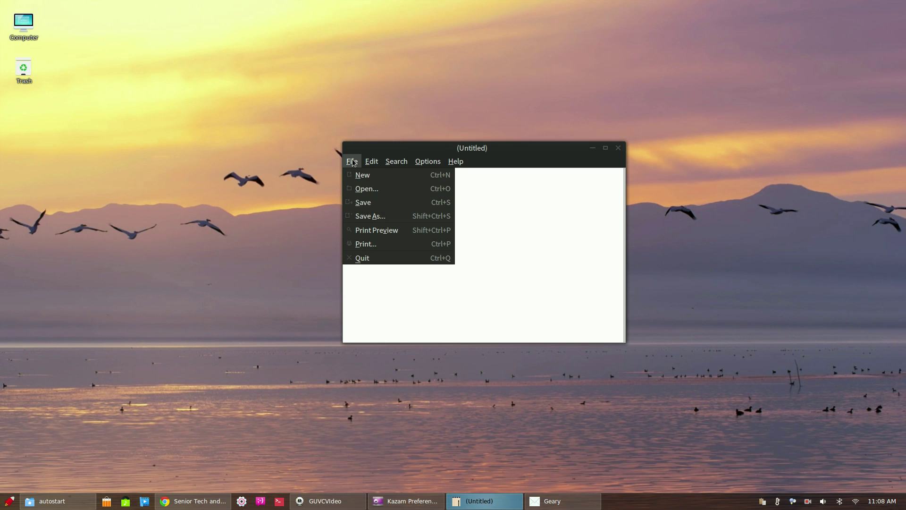
left_click(357, 188)
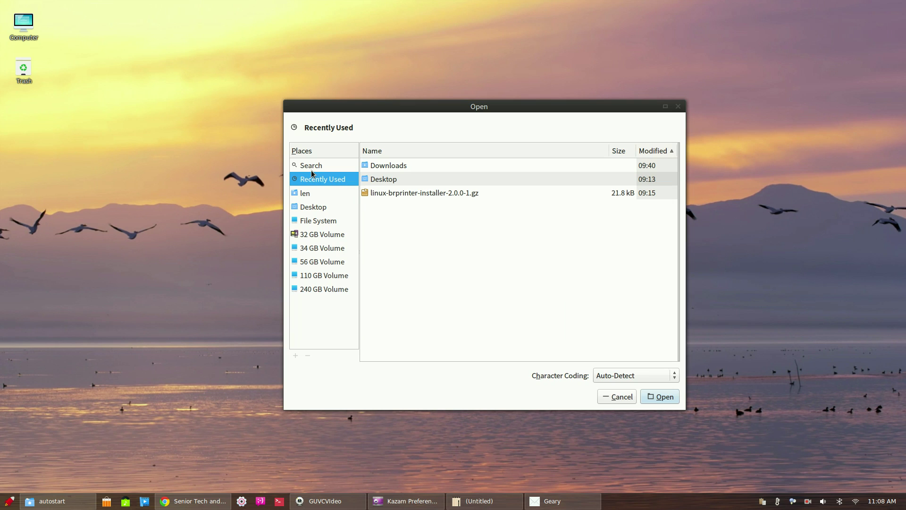
left_click(309, 194)
right_click(530, 322)
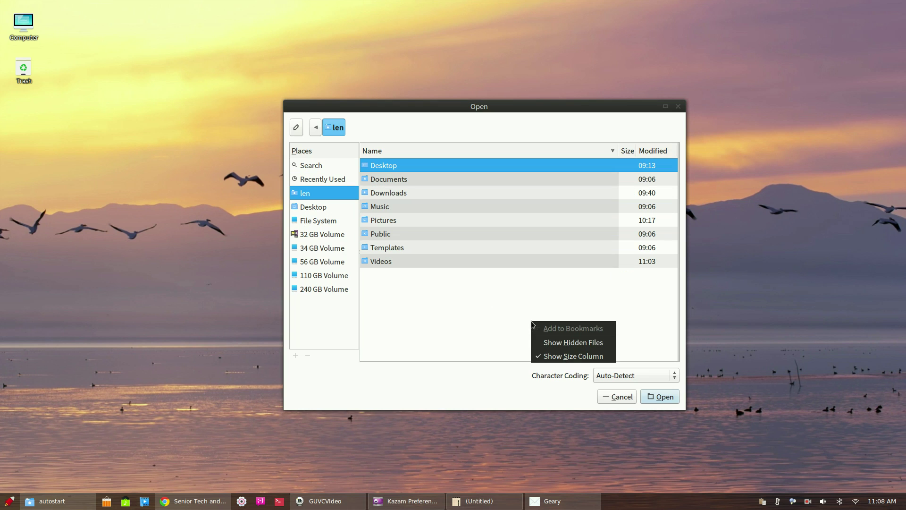
left_click(560, 344)
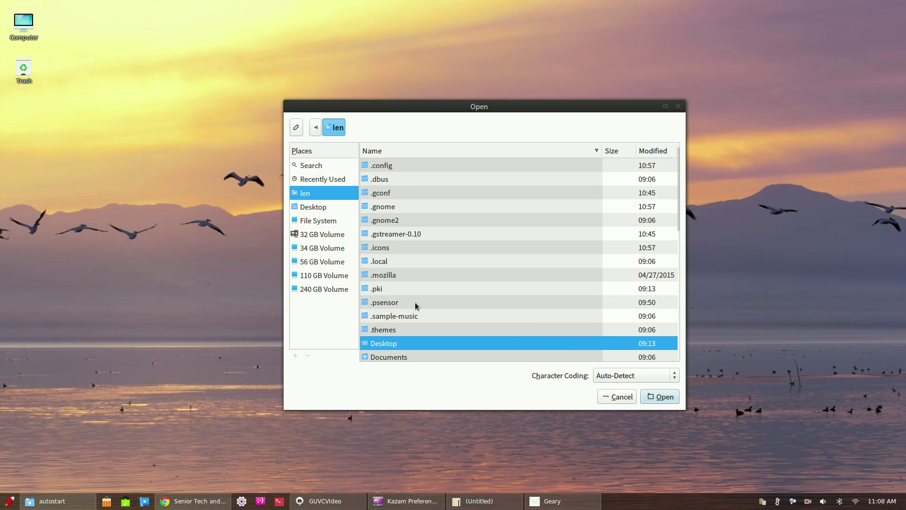
Open redshift-gtk.desktop from the autostart folder inside .config.
double_click(382, 166)
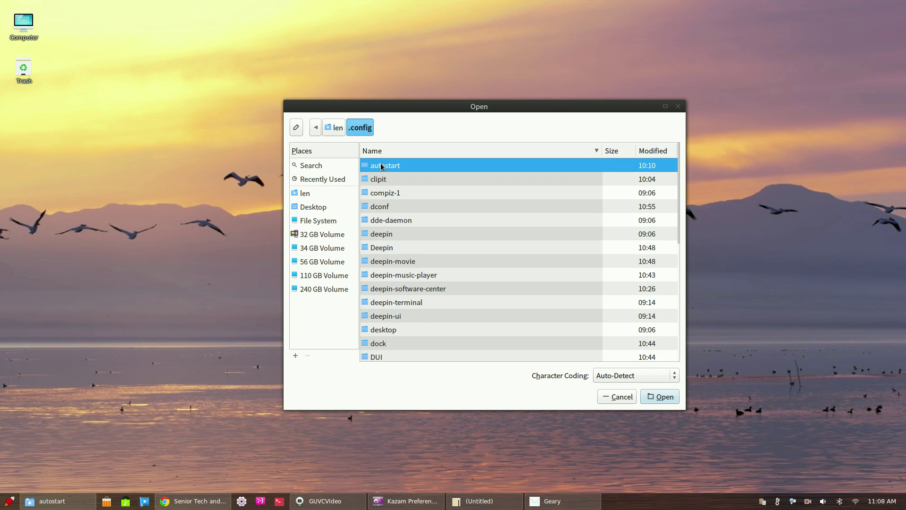
double_click(382, 166)
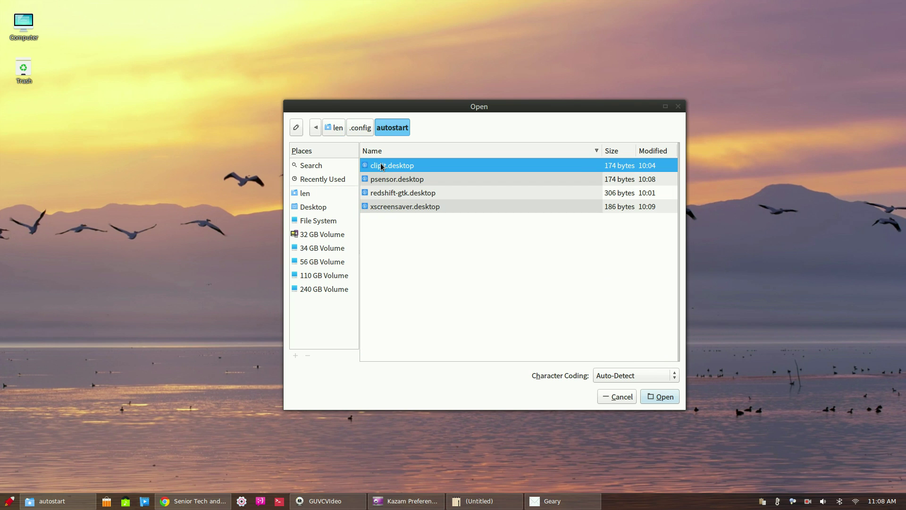
left_click(391, 195)
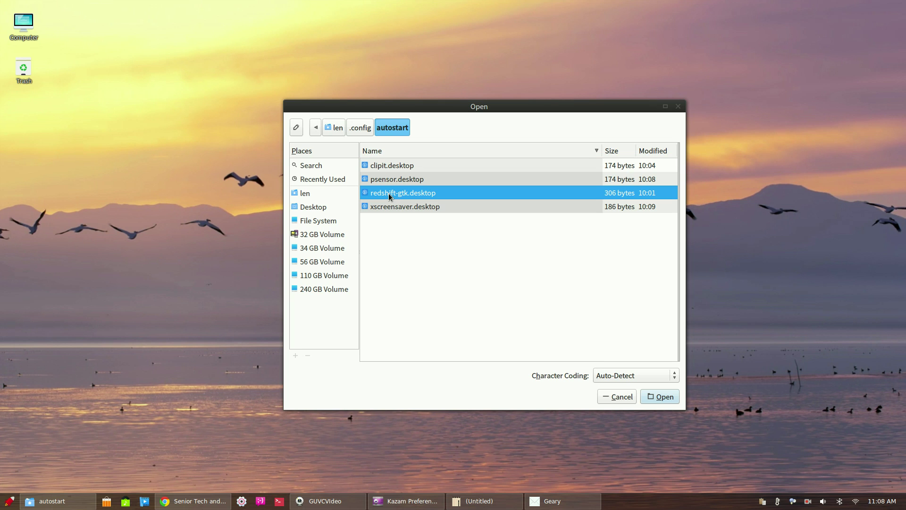
left_click(655, 395)
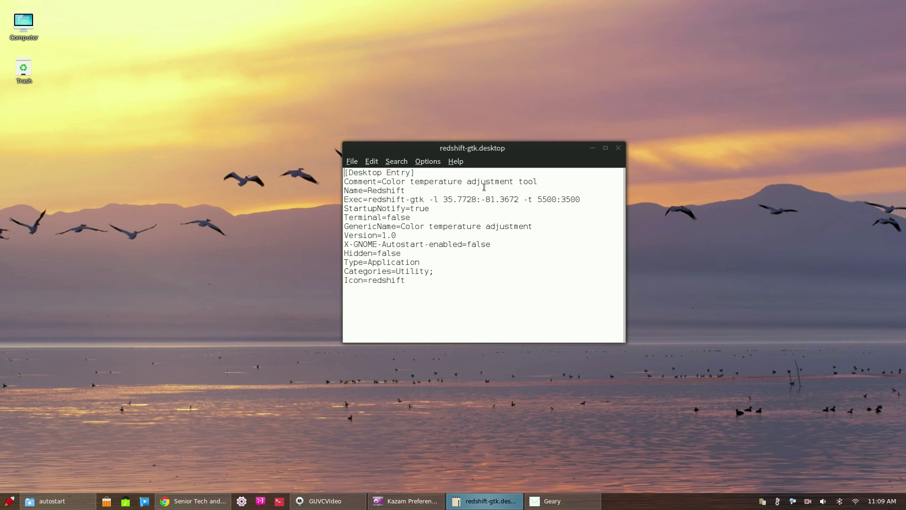
Examine the Redshift desktop entry, close Leafpad, and bring the GUVCVideo webcam window back into view.
left_click(413, 191)
left_click(618, 148)
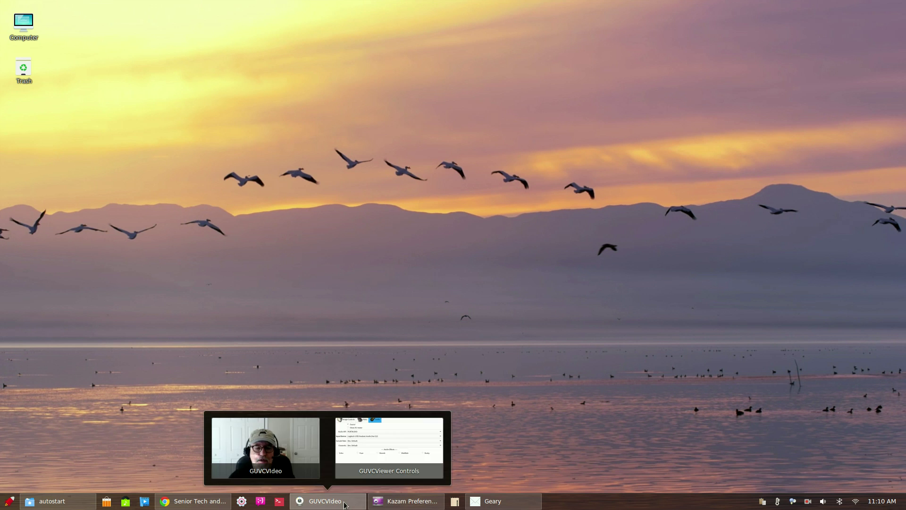
left_click(263, 448)
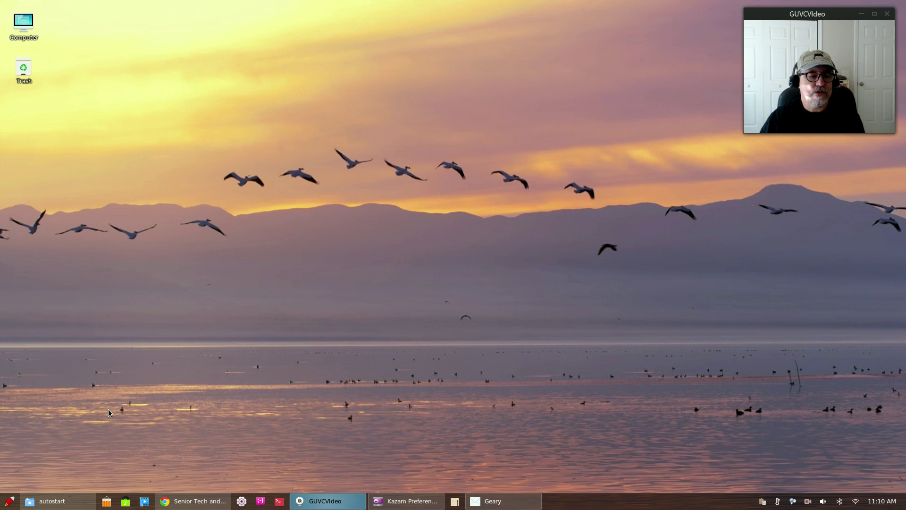
Open the Personalization settings in the Control Center.
left_click(242, 501)
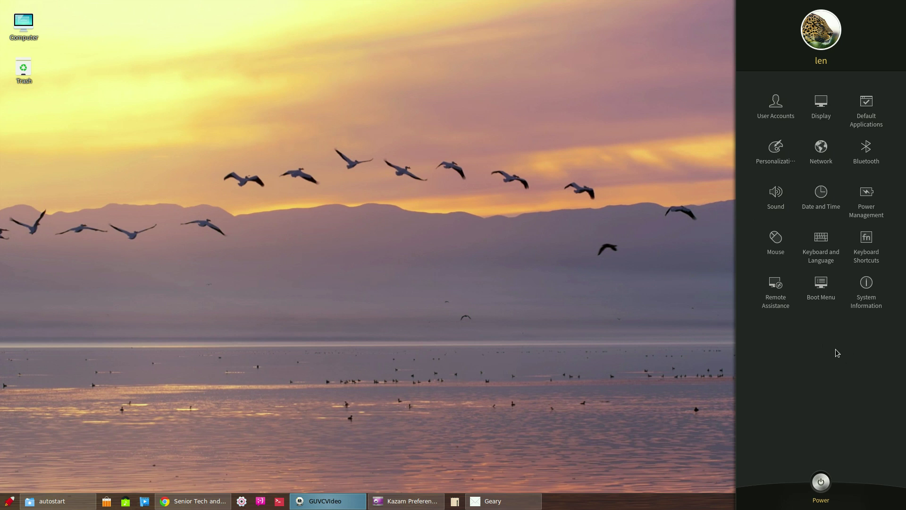
left_click(779, 152)
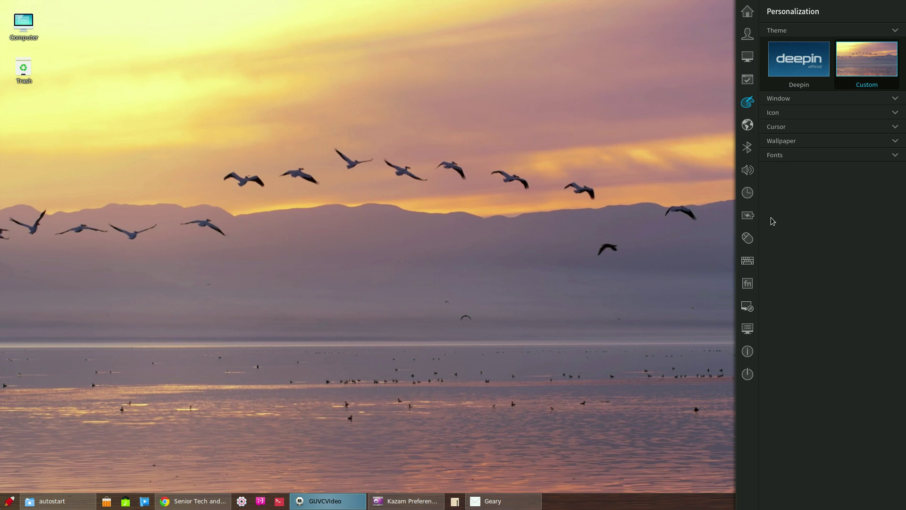
Close the Control Center and look at the dock's display mode and visibility options.
left_click(634, 263)
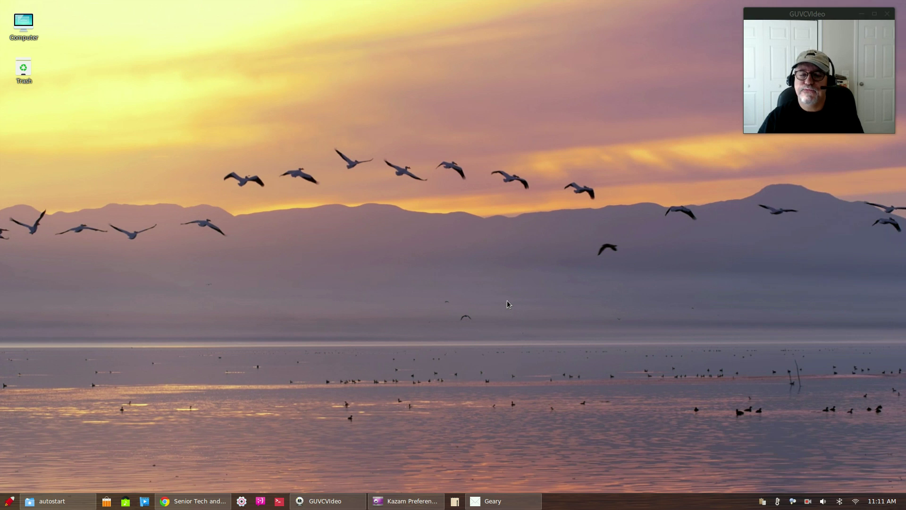
right_click(568, 504)
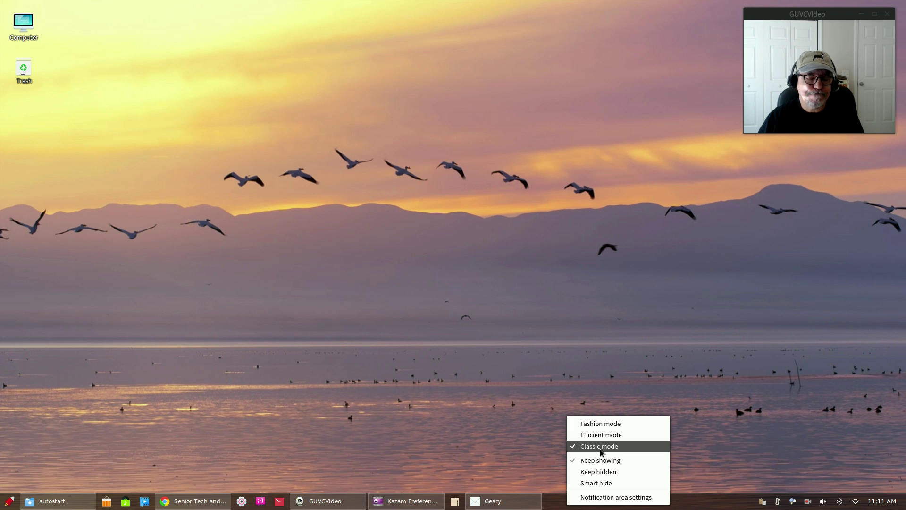
left_click(460, 432)
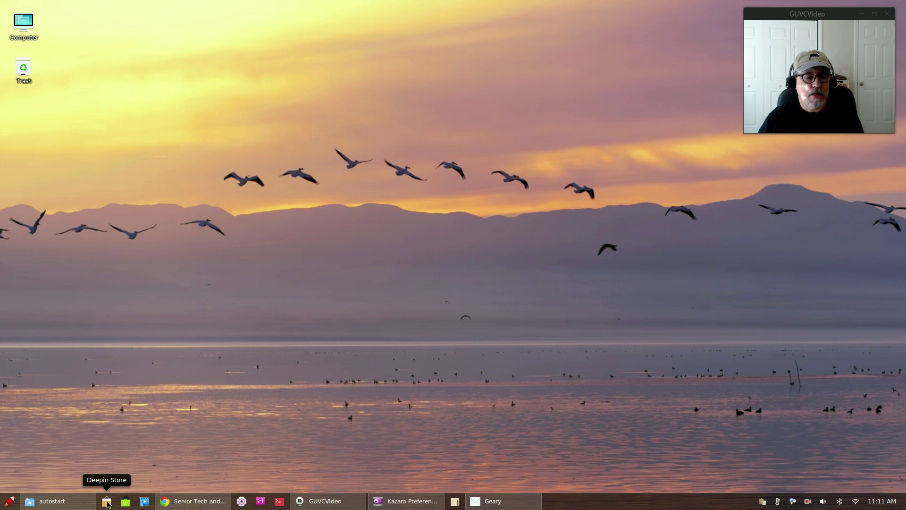
Add GParted Partition Editor from the application launcher to the dock and return to the desktop.
left_click(9, 501)
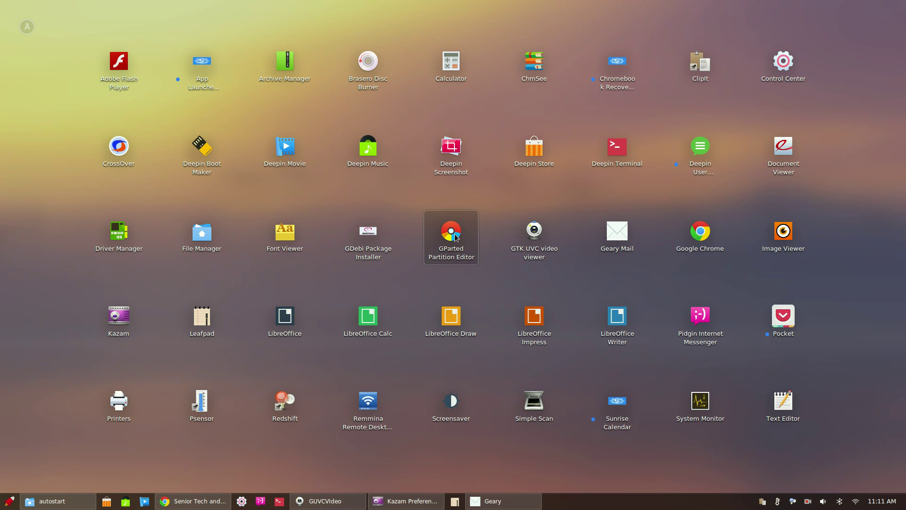
right_click(455, 237)
left_click(486, 268)
left_click(563, 457)
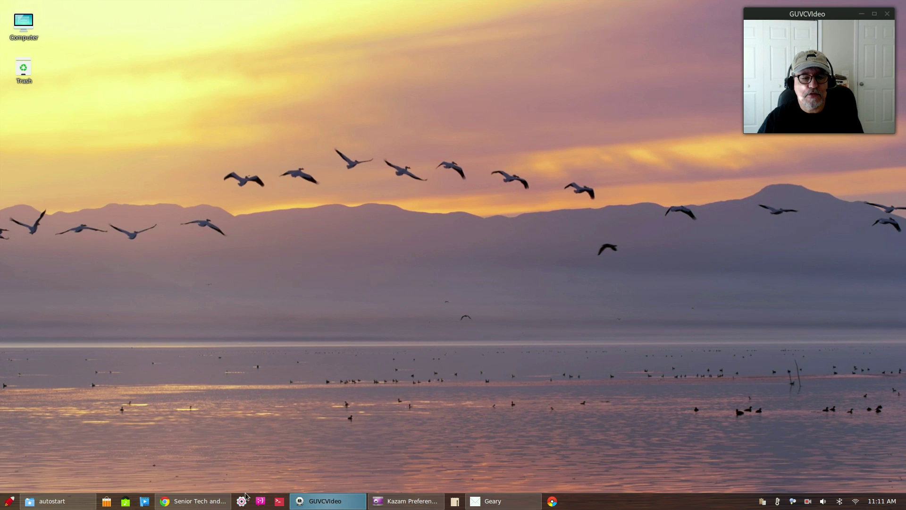
Switch the dock to Efficient mode and look over its icon-only layout.
right_click(624, 504)
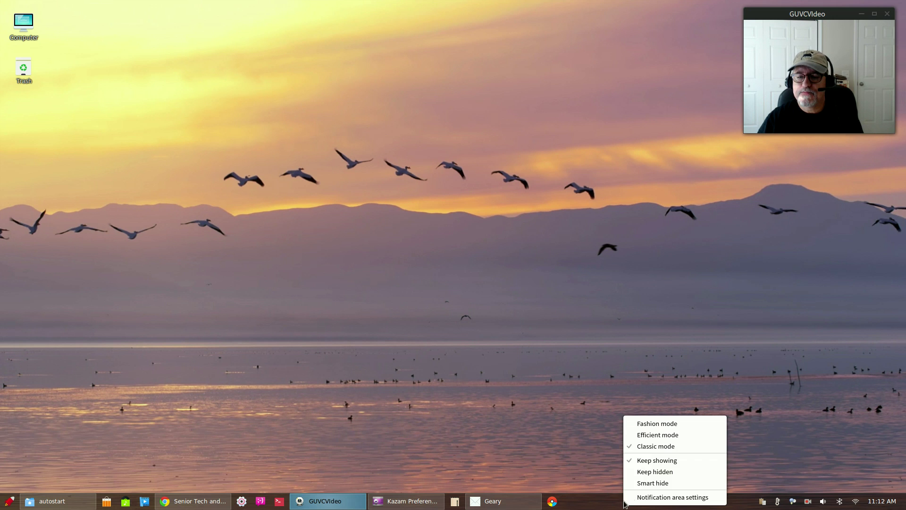
left_click(650, 435)
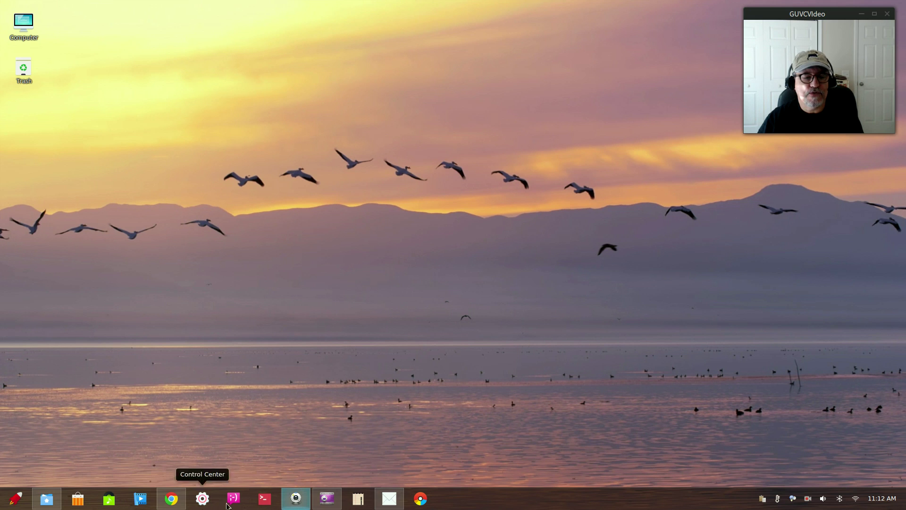
mouse_move(302, 504)
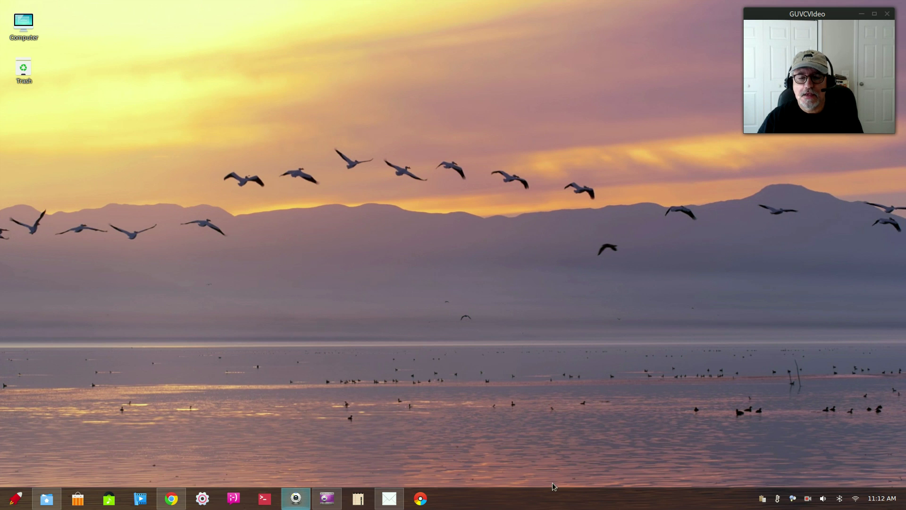
Try the dock in Fashion mode and set it back to Classic mode.
right_click(638, 499)
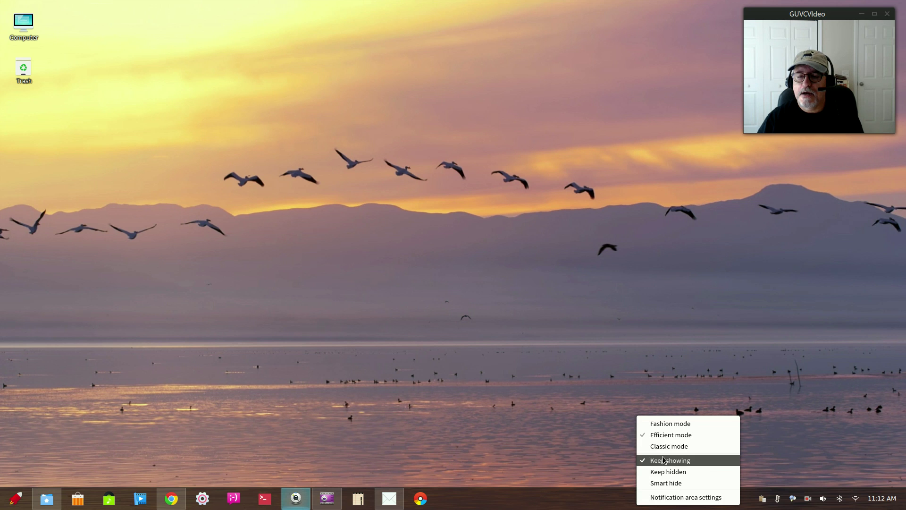
left_click(659, 428)
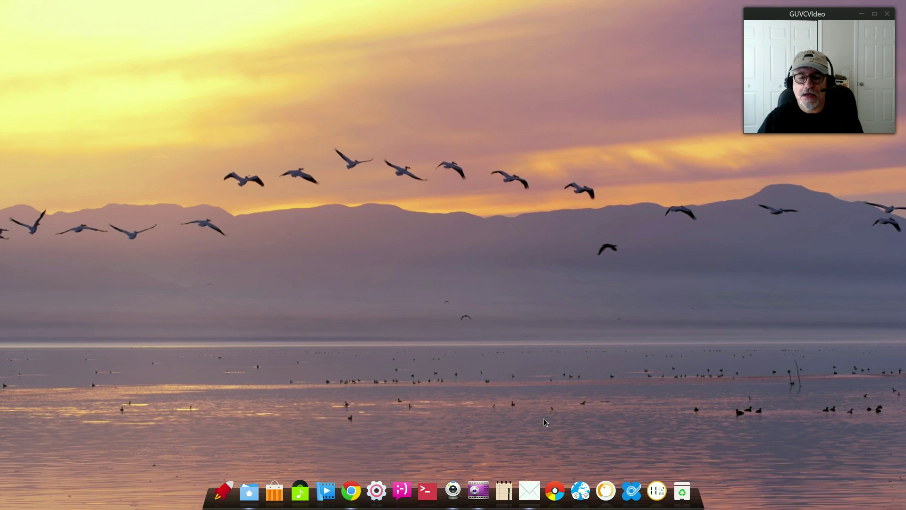
mouse_move(530, 494)
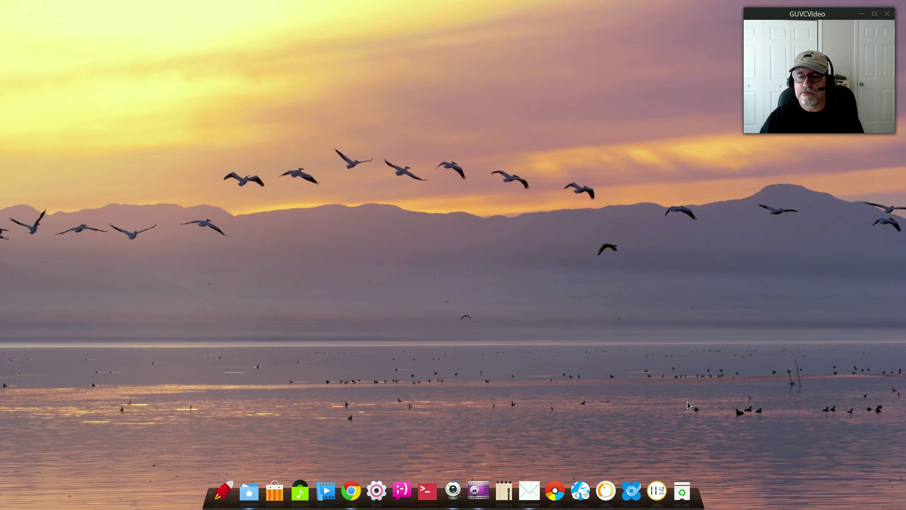
left_click(606, 492)
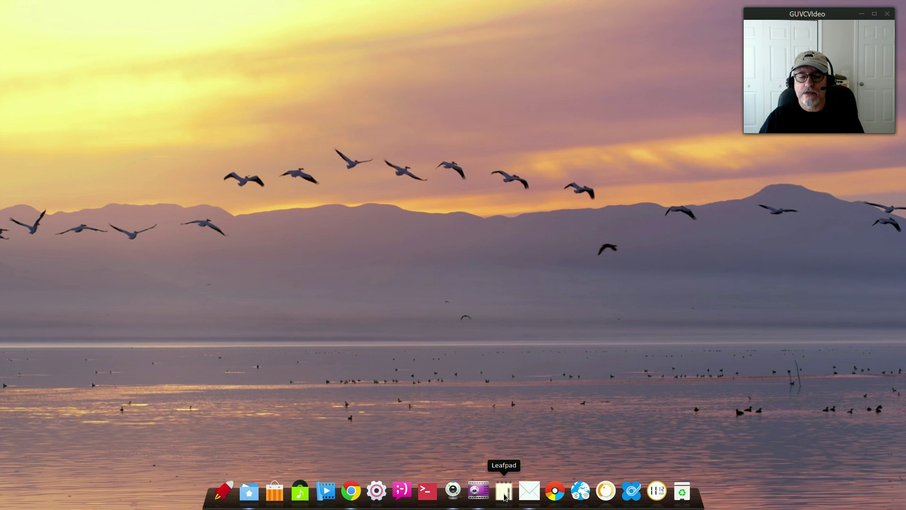
right_click(700, 502)
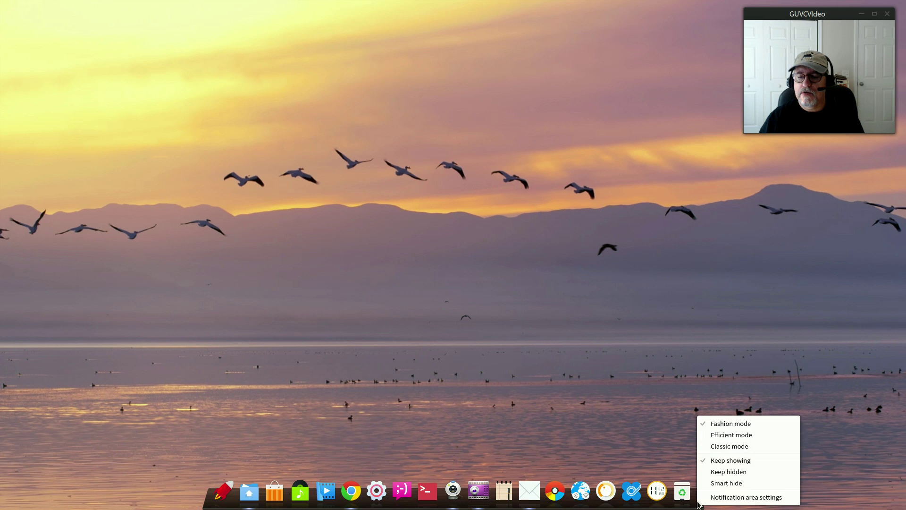
left_click(739, 447)
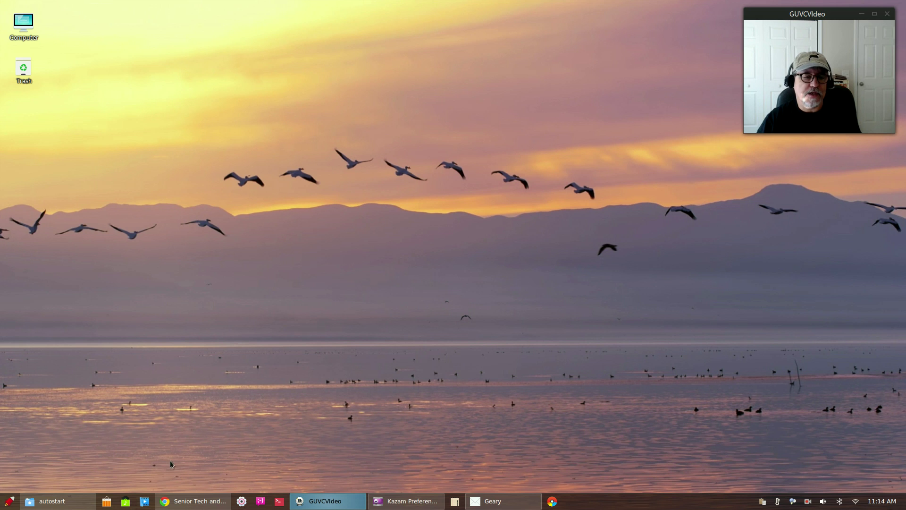
Open the Deepin Store, move its window up the desktop and check for system upgrades.
left_click(105, 503)
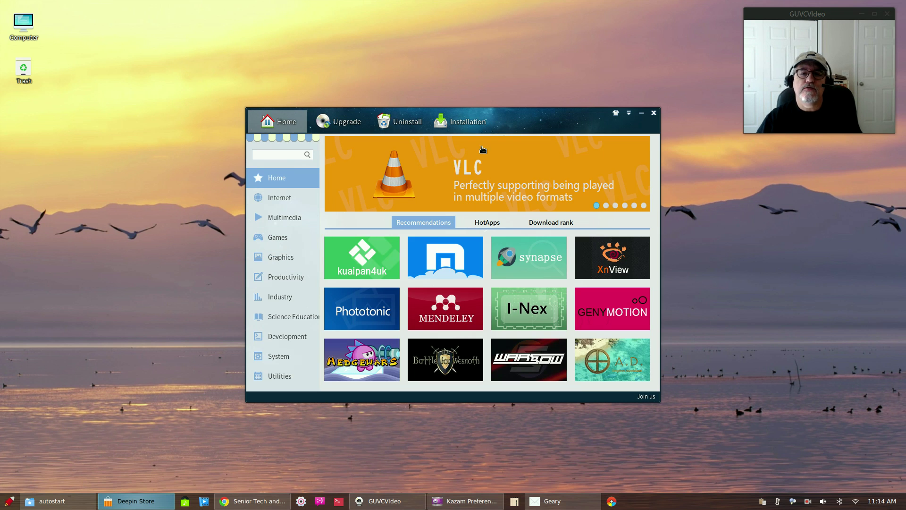
left_click_drag(518, 120, 515, 82)
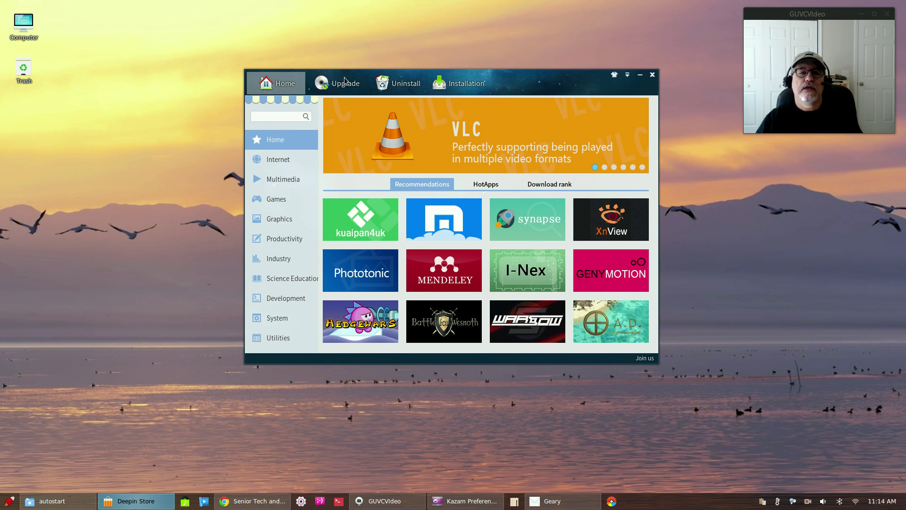
left_click(345, 84)
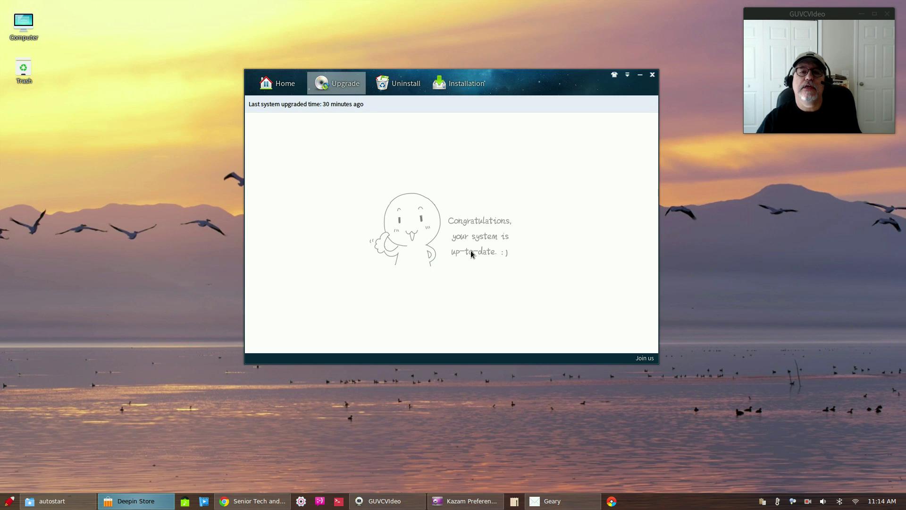
Return to the store's home page and view the Internet and Multimedia application categories.
left_click(282, 85)
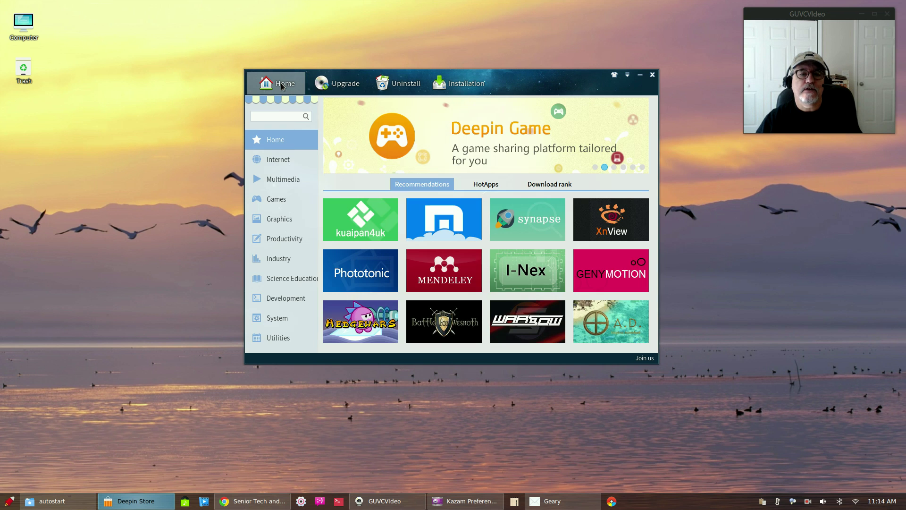
left_click(277, 161)
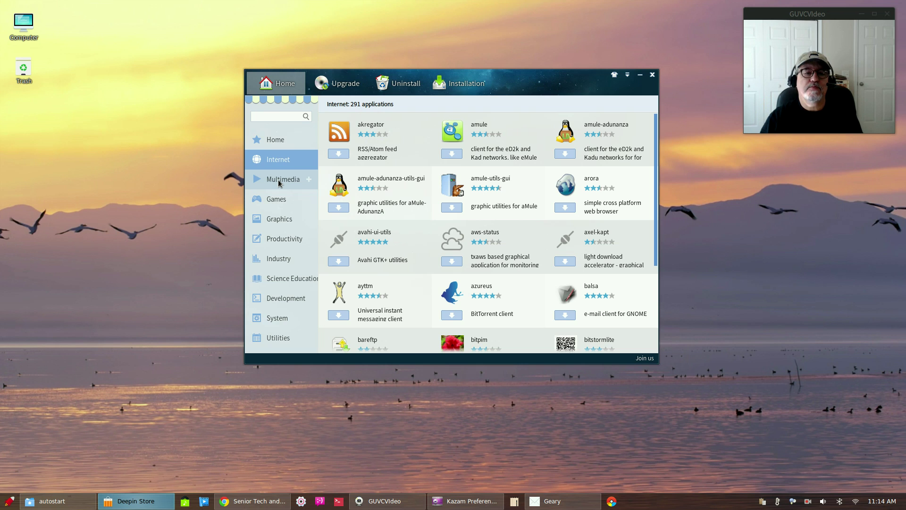
left_click(278, 183)
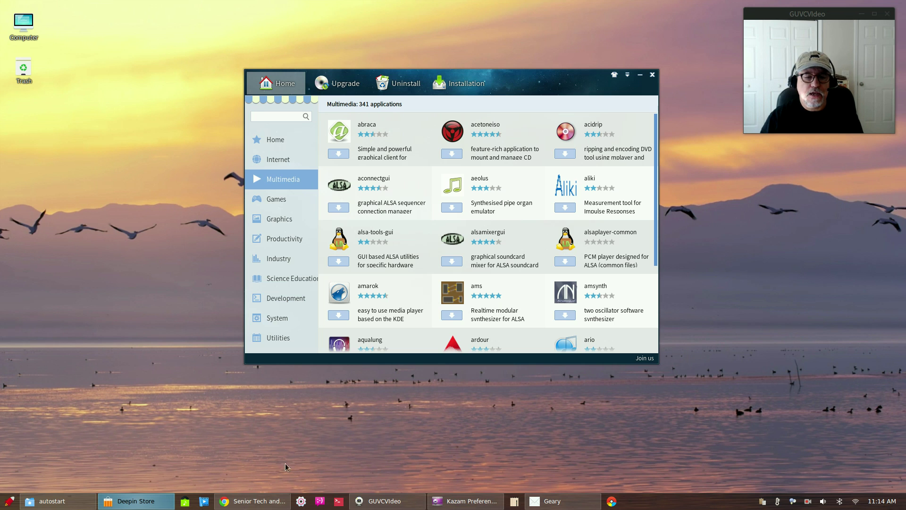
mouse_move(414, 506)
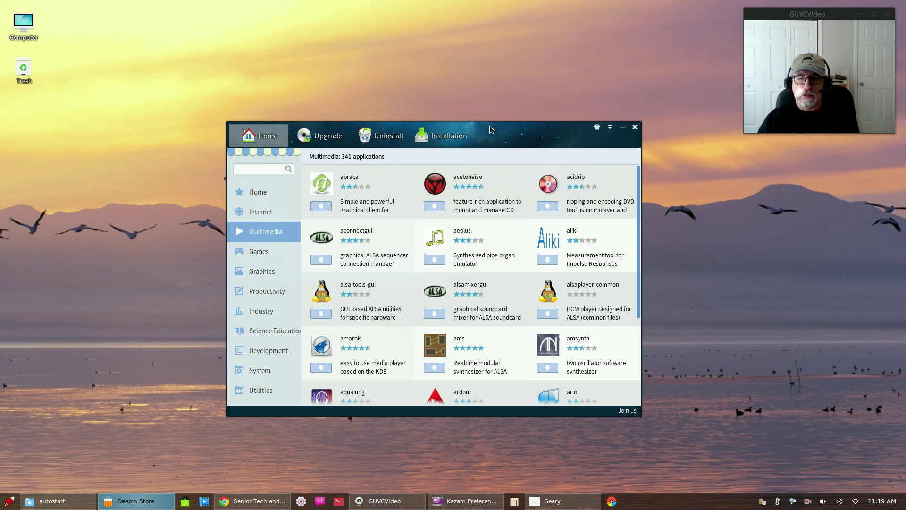
left_click_drag(488, 129, 393, 49)
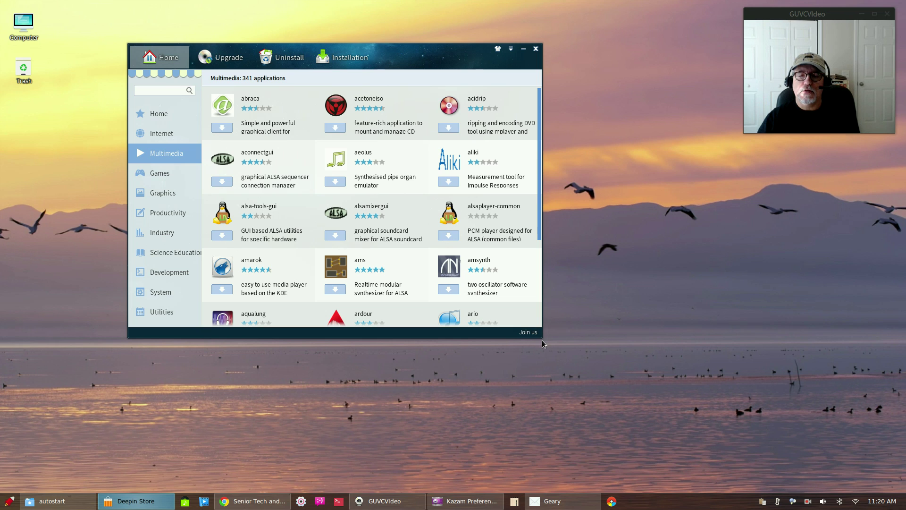
left_click_drag(439, 59, 546, 84)
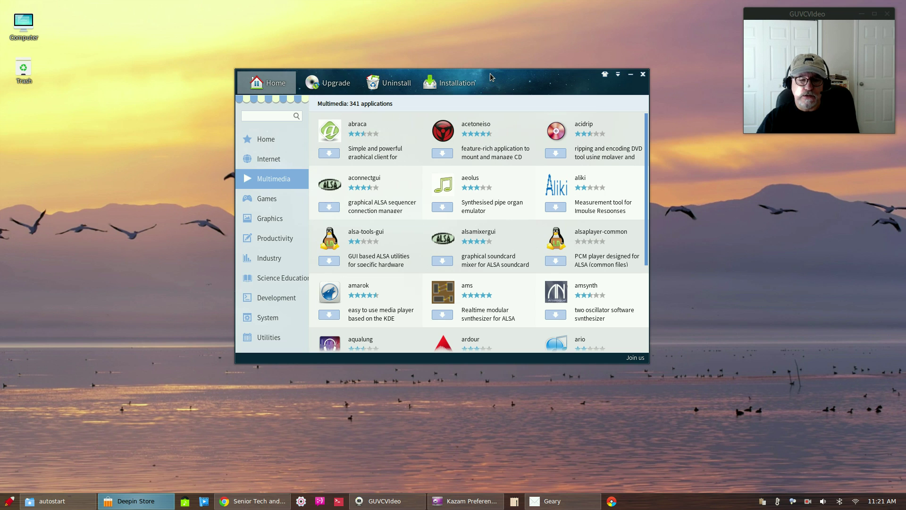
left_click_drag(489, 78, 485, 129)
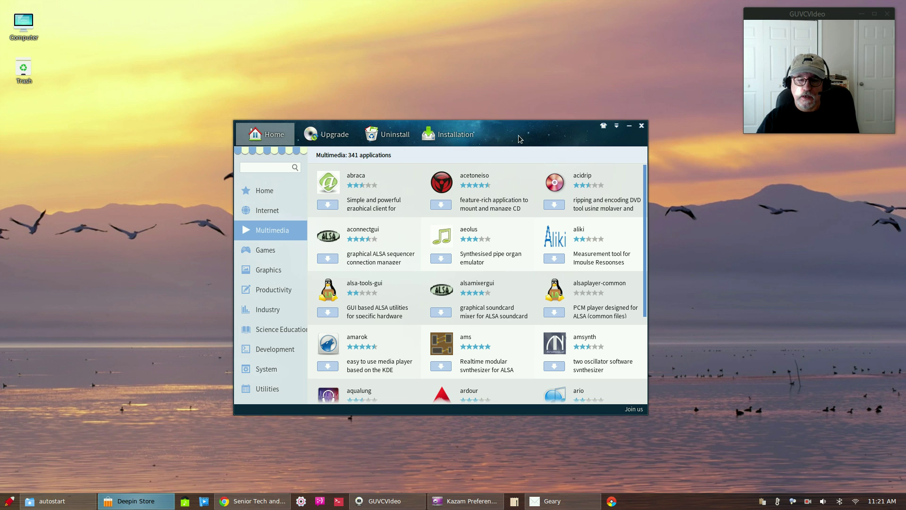